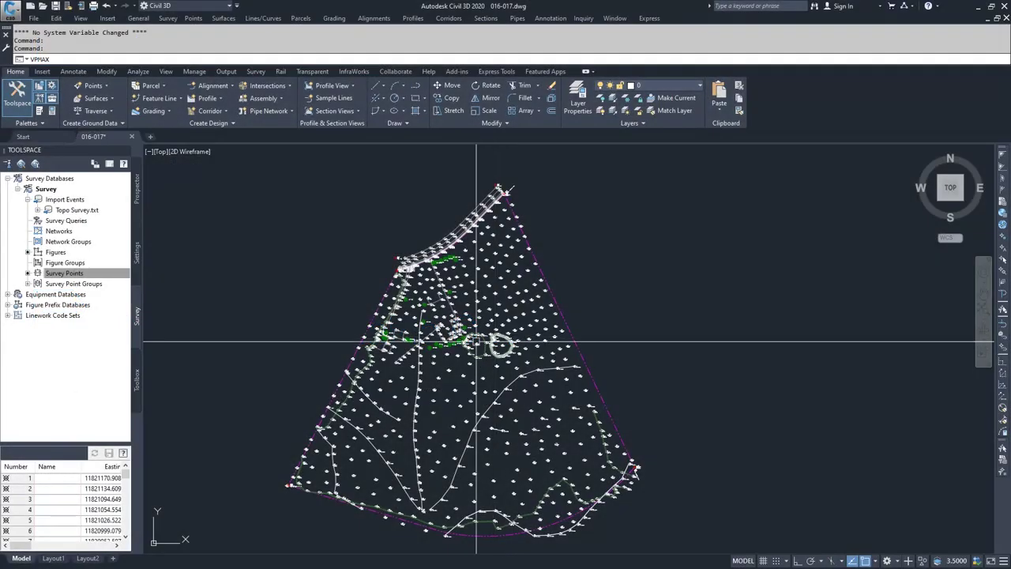
# Zoom in on the imported survey points in drawing 016-017.dwg
pyautogui.scroll(6, 477, 342)
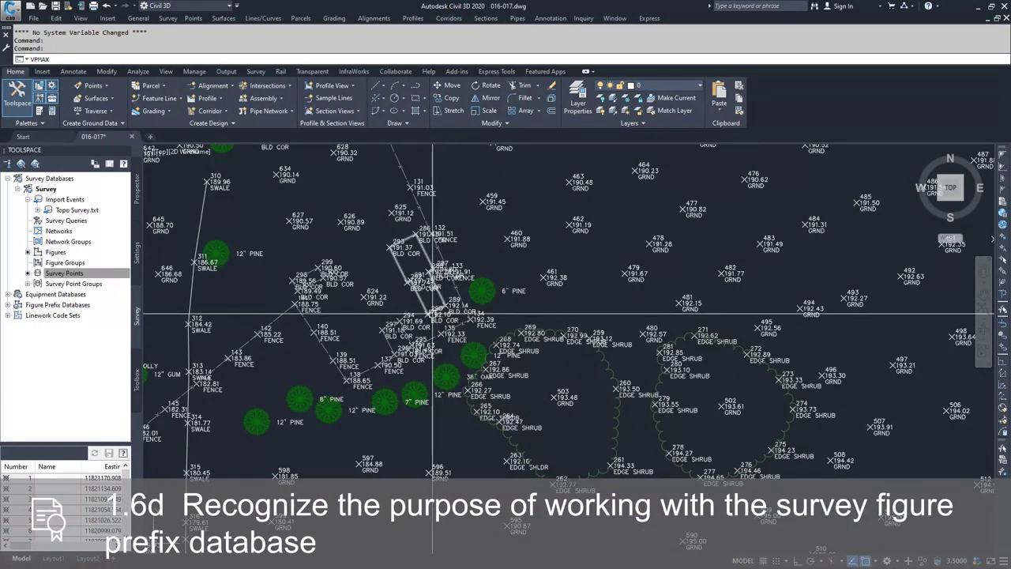
# Expand Figure Prefix Databases and bring up the Essentials database's context menu
pyautogui.click(8, 305)
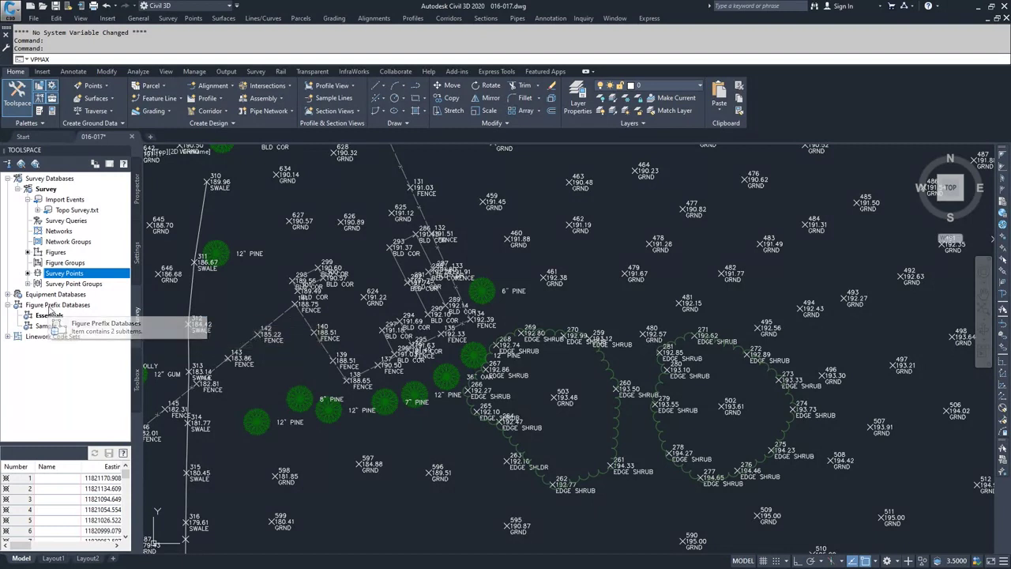
pyautogui.rightClick(50, 307)
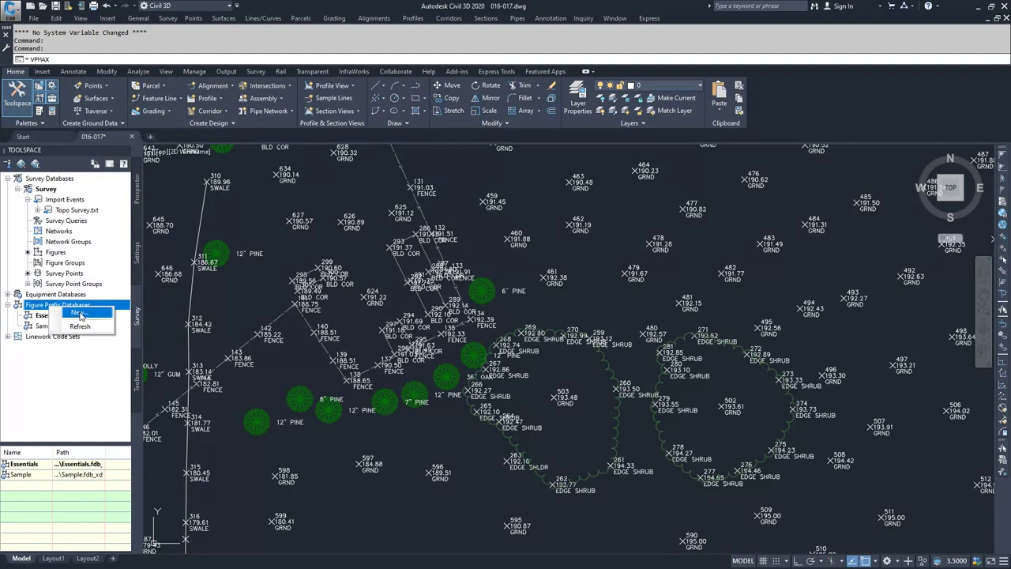
pyautogui.click(40, 317)
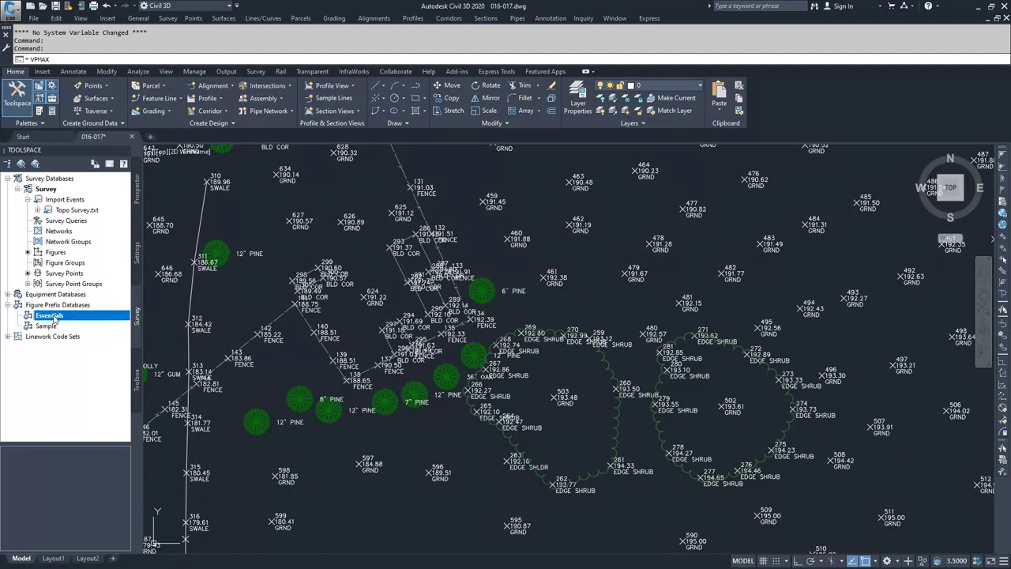
pyautogui.rightClick(63, 318)
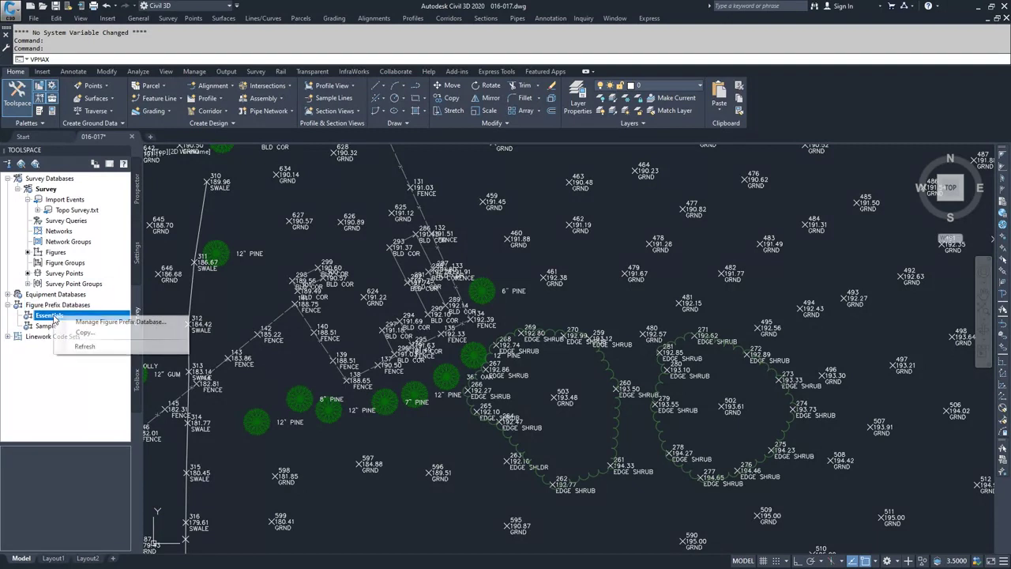
pyautogui.click(106, 322)
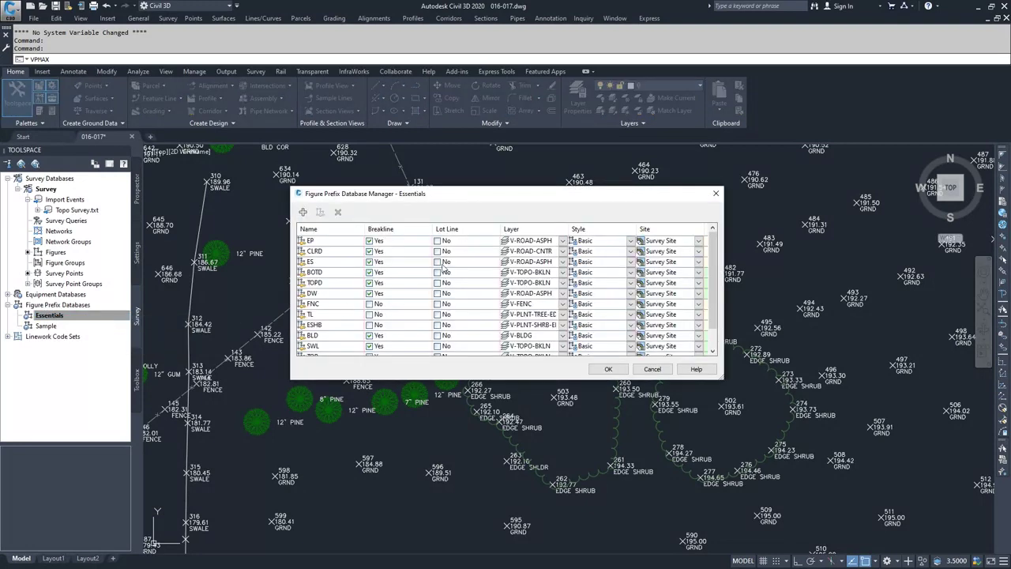
pyautogui.moveTo(468, 199); pyautogui.dragTo(716, 239)
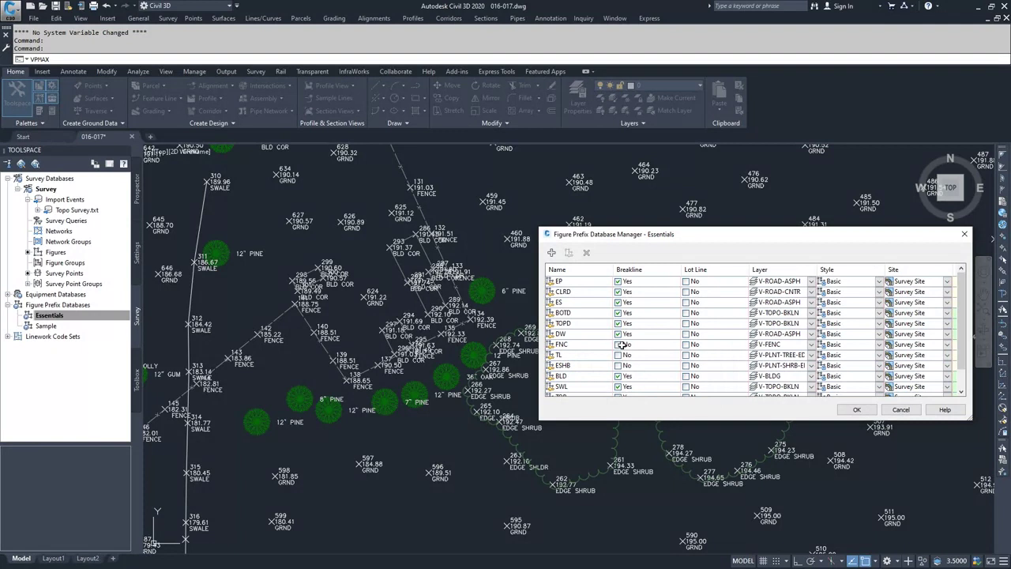
pyautogui.click(686, 345)
pyautogui.click(687, 344)
# Scroll through the remaining Essentials prefixes, move the manager window, and select the FNC row
pyautogui.scroll(-1, 593, 340)
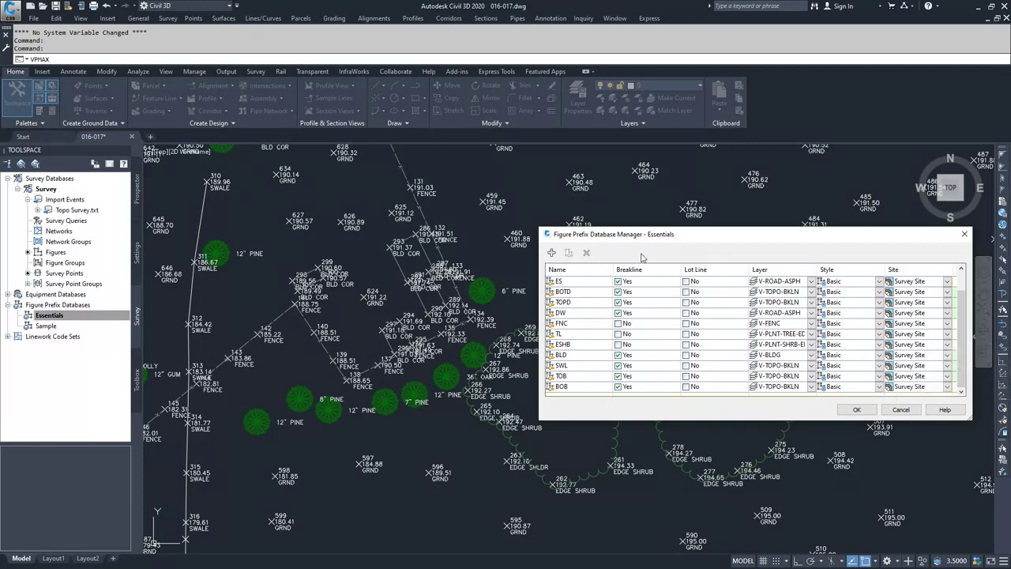
pyautogui.moveTo(658, 238); pyautogui.dragTo(608, 228)
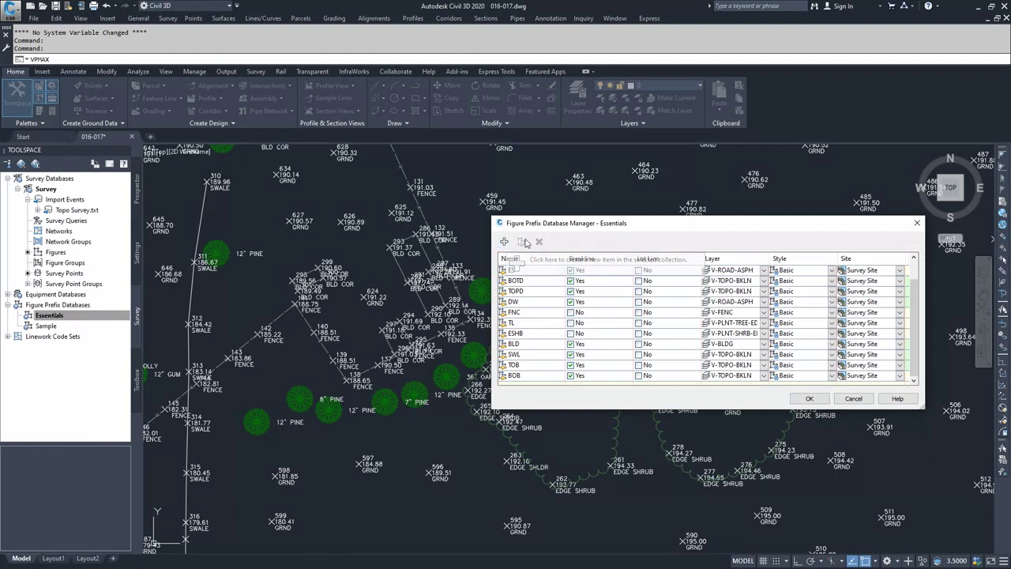
pyautogui.click(536, 313)
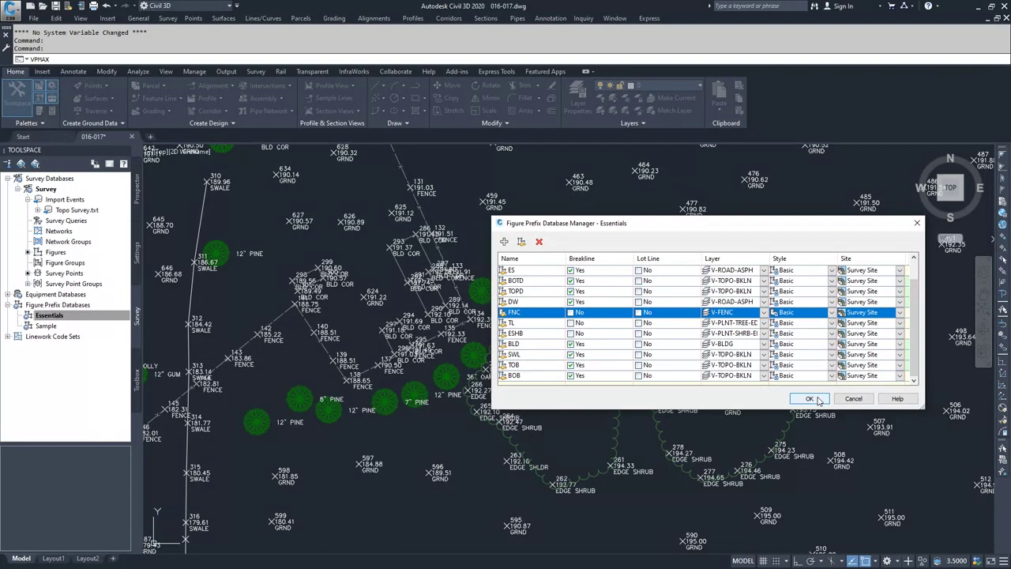
pyautogui.click(842, 400)
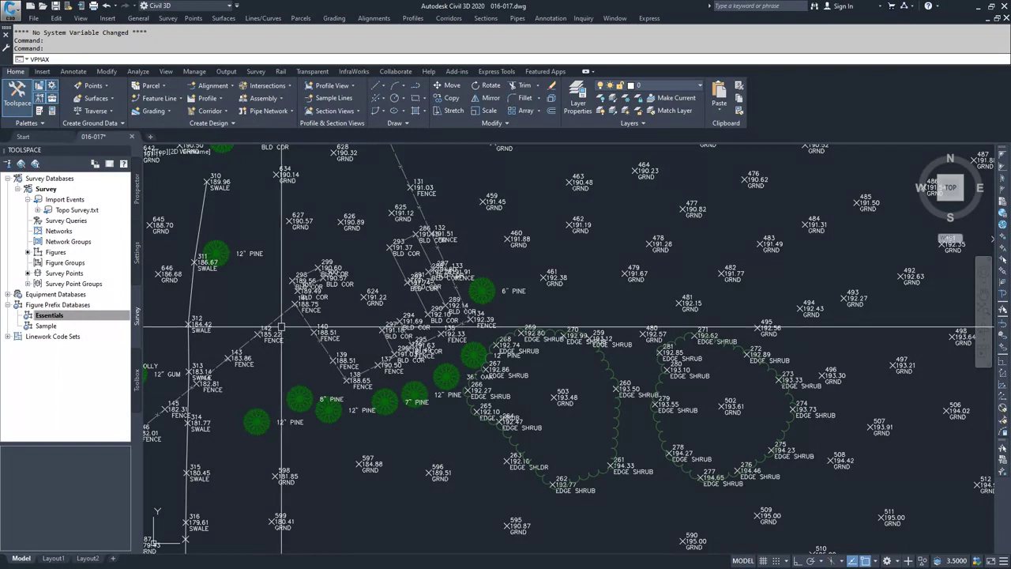
pyautogui.click(73, 274)
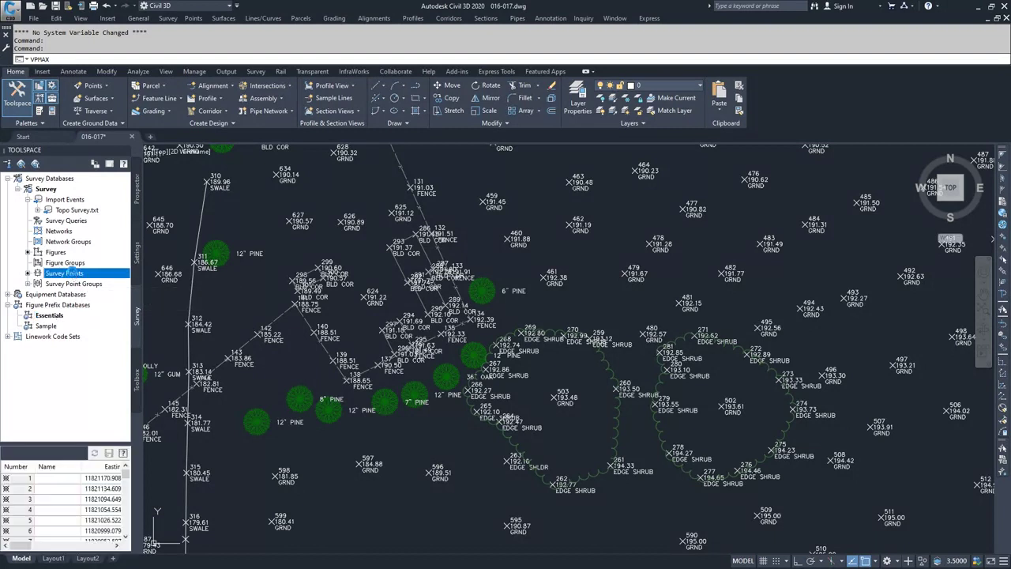
pyautogui.rightClick(67, 274)
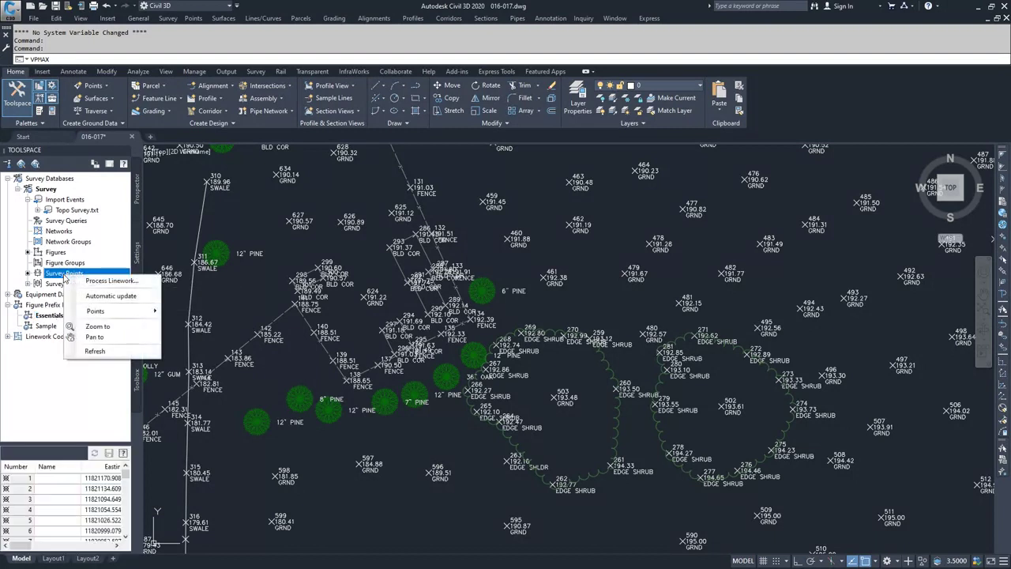
pyautogui.click(110, 282)
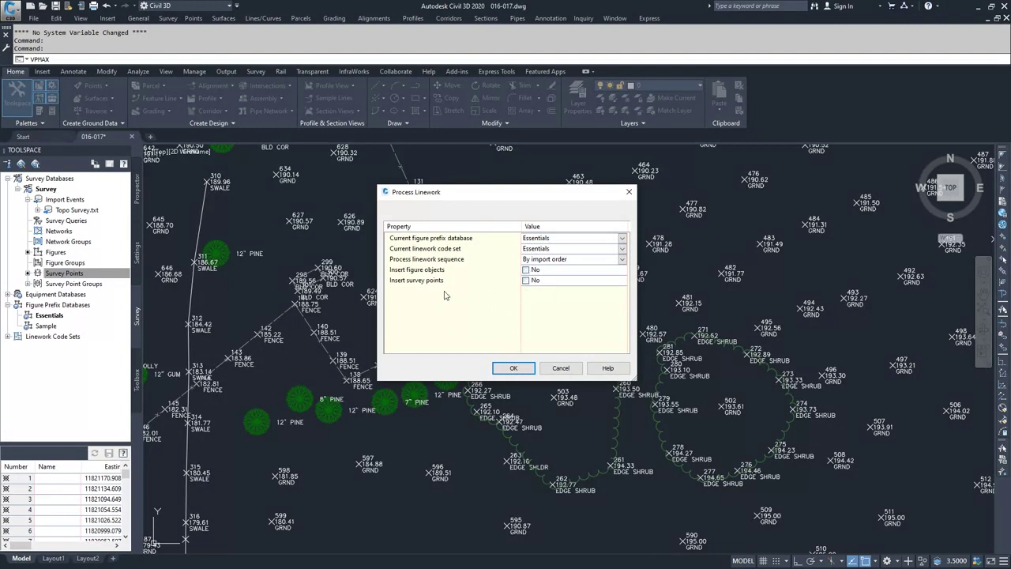
pyautogui.click(525, 281)
pyautogui.click(526, 270)
pyautogui.click(551, 369)
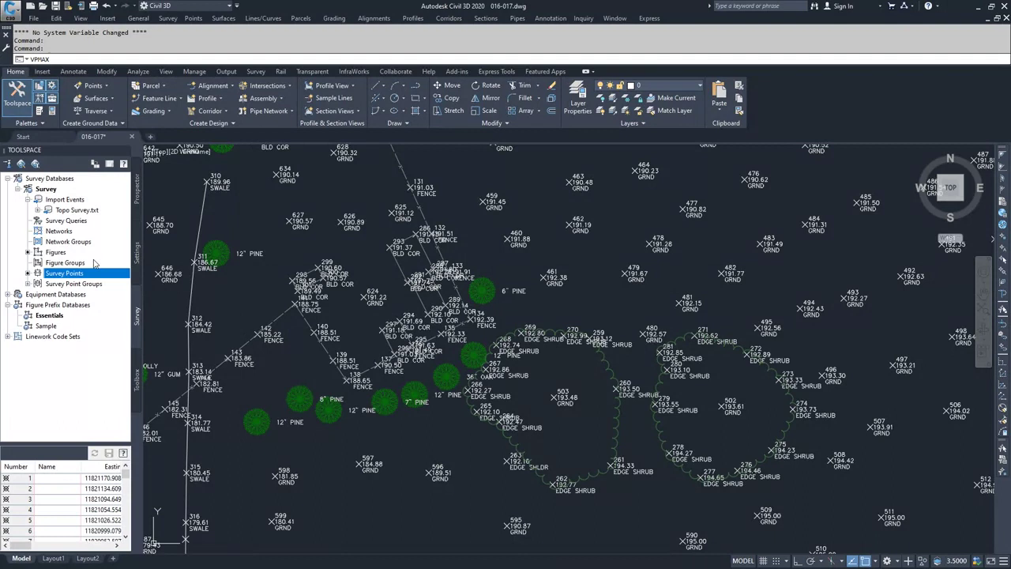
# Select Figures in the Survey tree and review its context menu and Modify Figure submenu
pyautogui.click(55, 253)
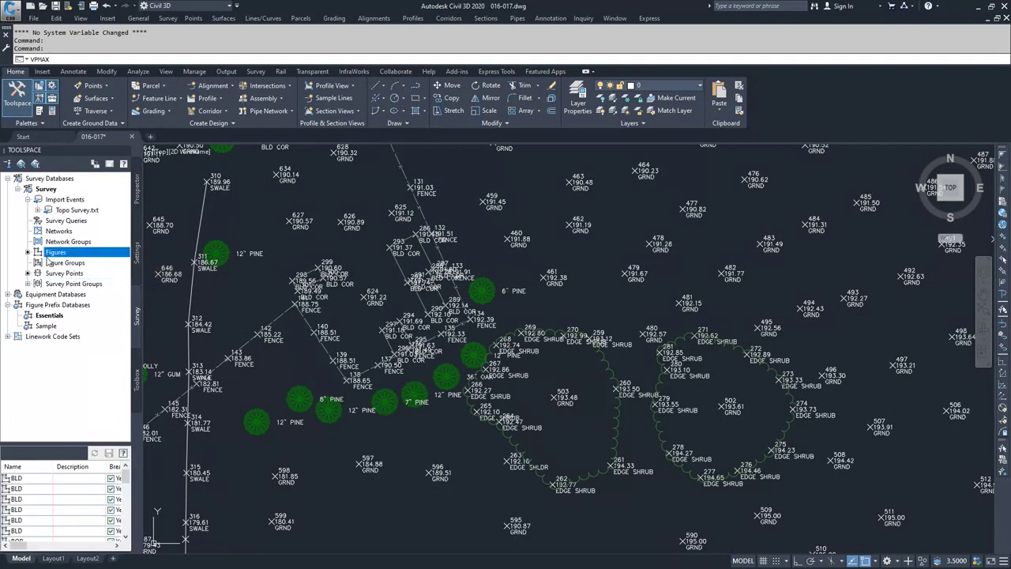
pyautogui.rightClick(57, 254)
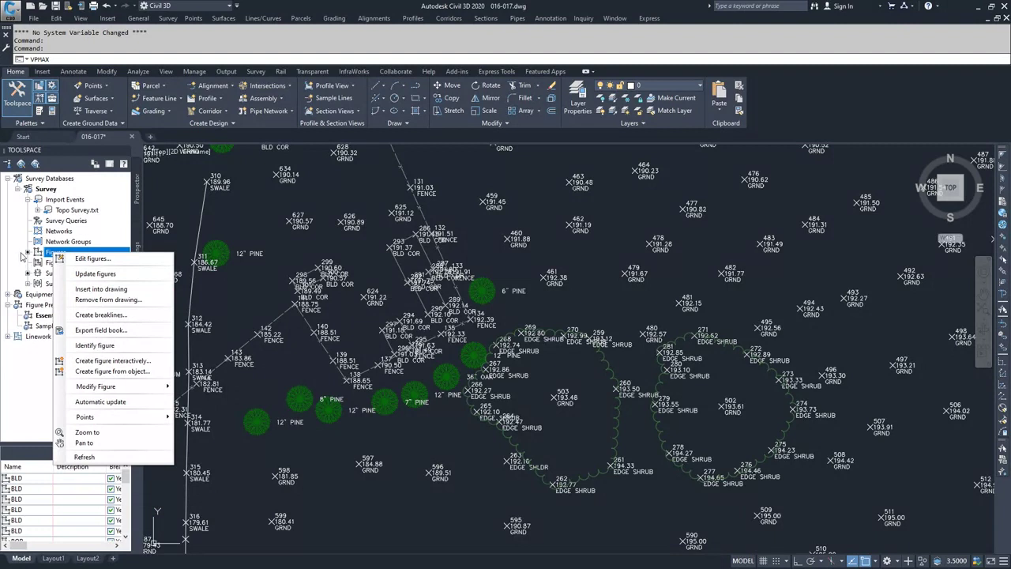
pyautogui.click(20, 258)
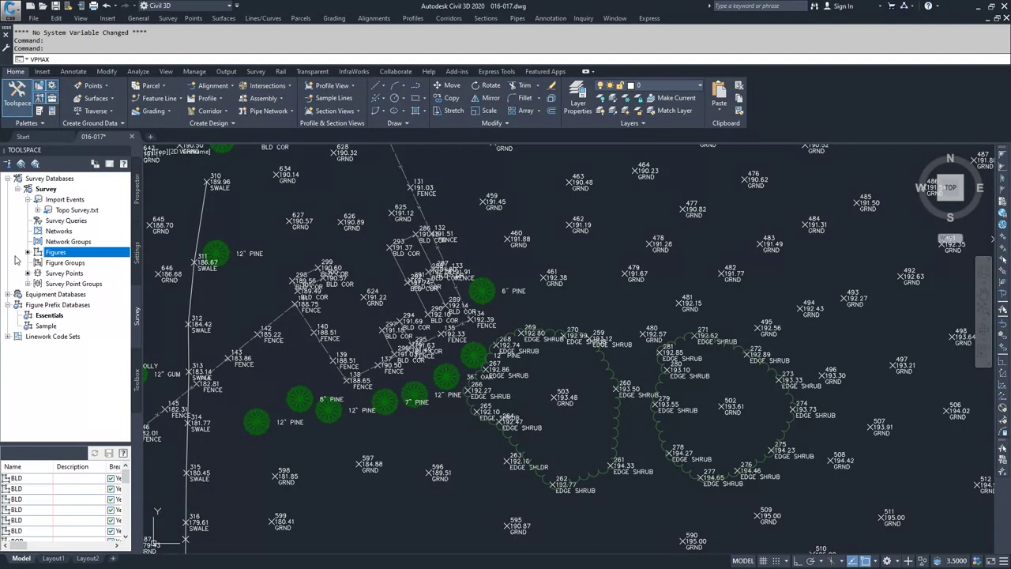
pyautogui.rightClick(57, 253)
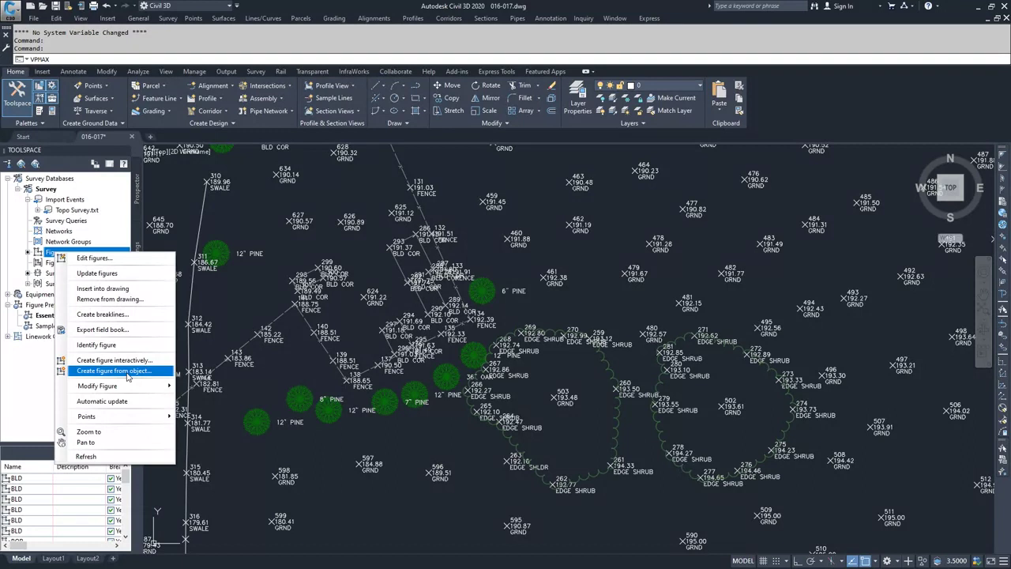
pyautogui.moveTo(131, 385)
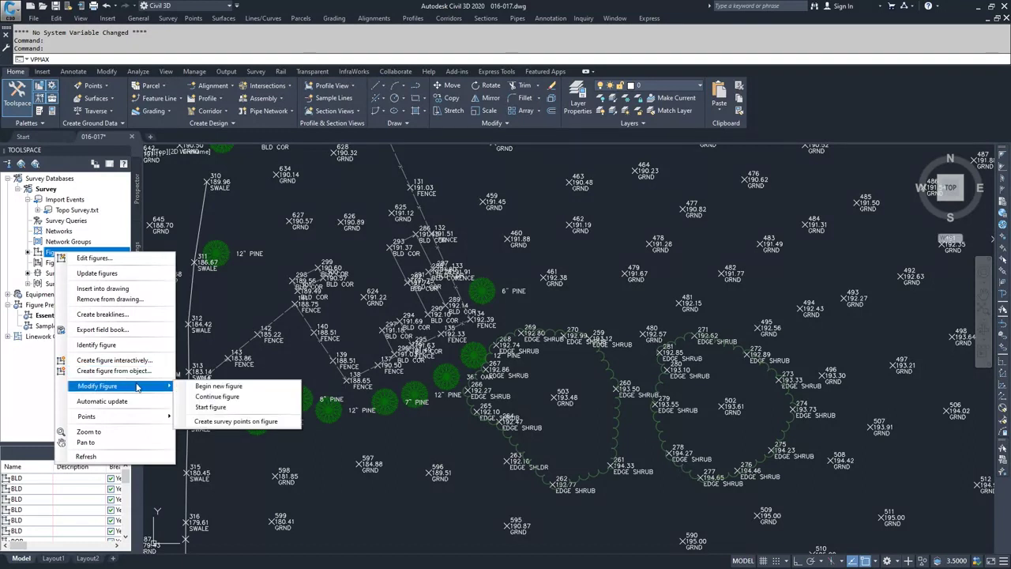
# Reselect Survey Points and choose Points > Edit points to bring up the Survey Points Editor
pyautogui.click(40, 360)
pyautogui.click(57, 274)
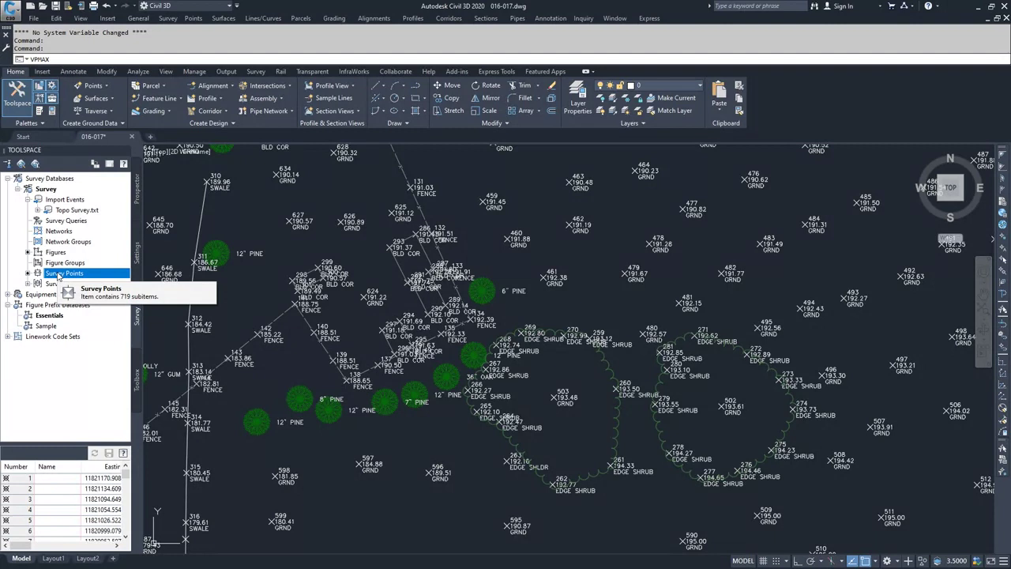
pyautogui.rightClick(58, 274)
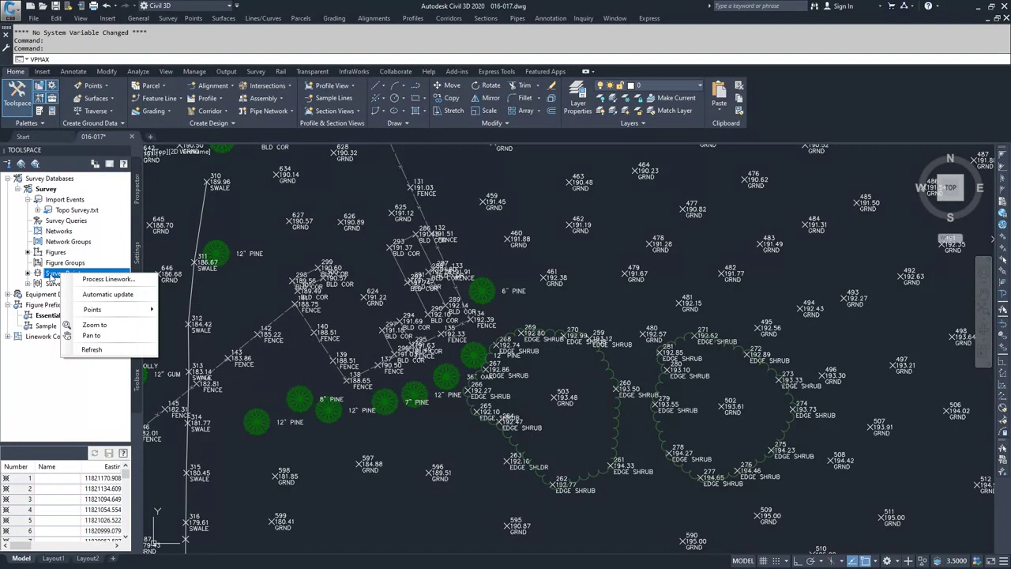
pyautogui.rightClick(50, 275)
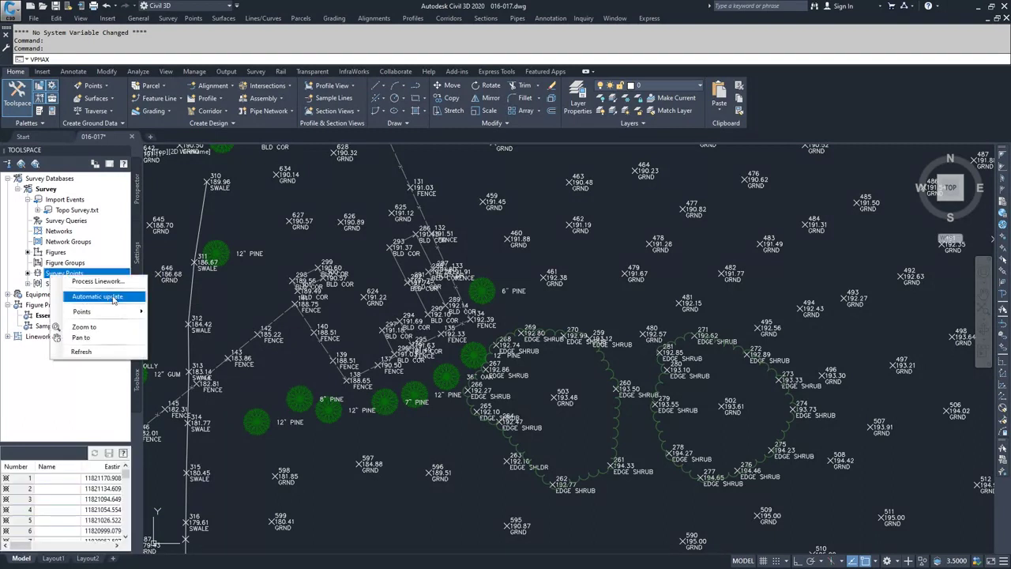
pyautogui.moveTo(129, 311)
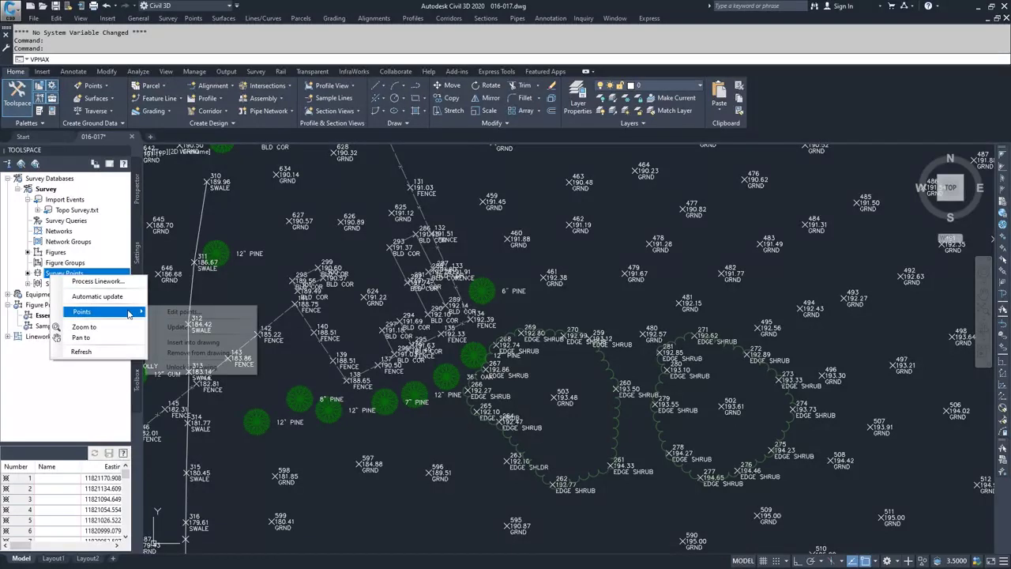
pyautogui.click(185, 313)
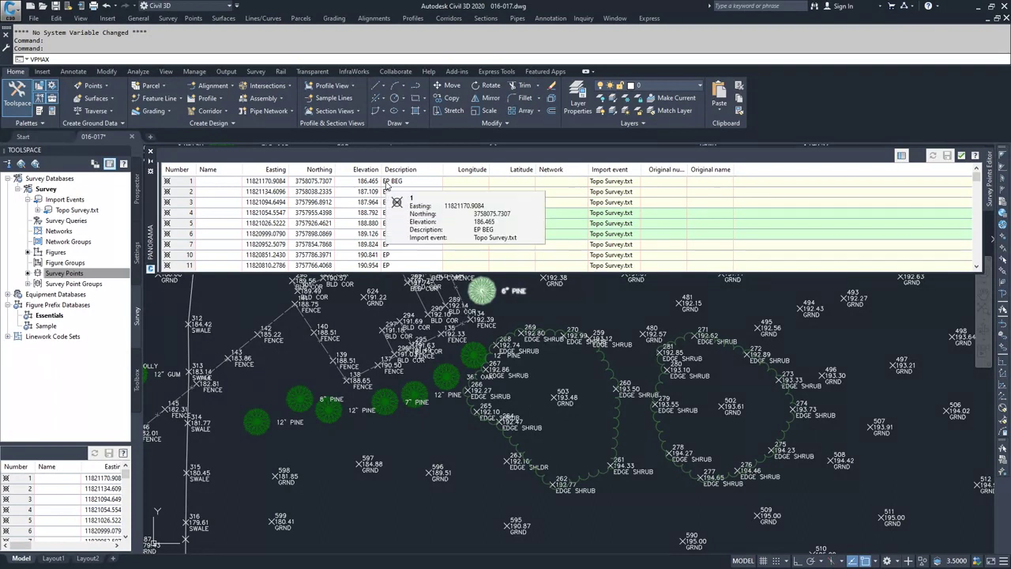
# Edit point 1's Description cell to EP BEG and commit it with the green checkmark
pyautogui.doubleClick(387, 188)
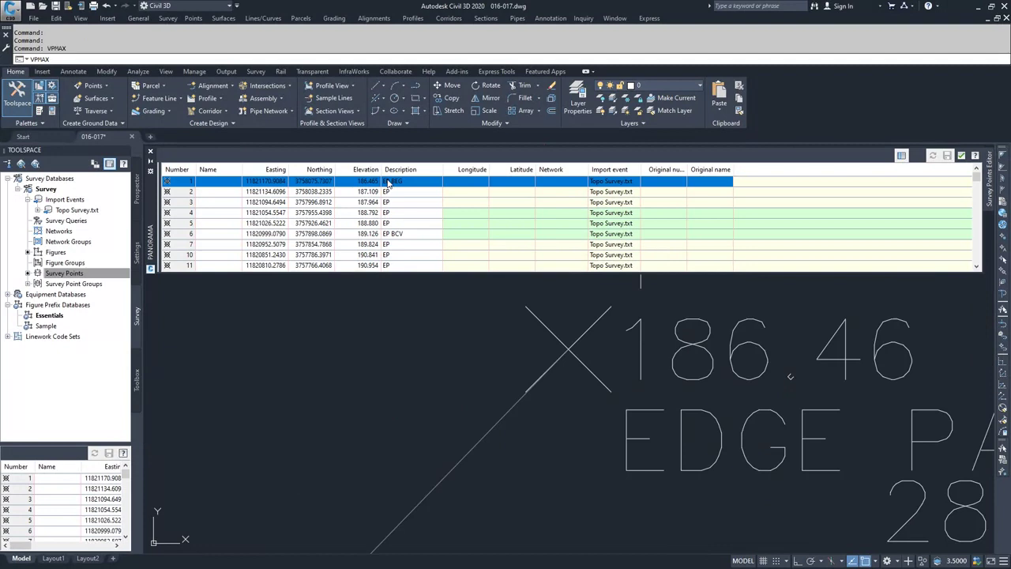
pyautogui.click(390, 185)
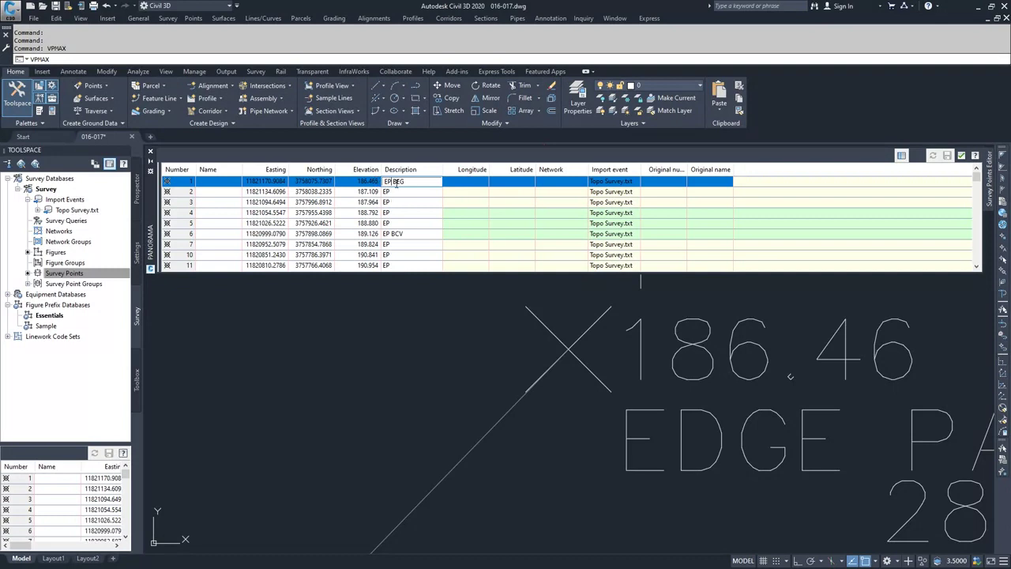
pyautogui.click(963, 156)
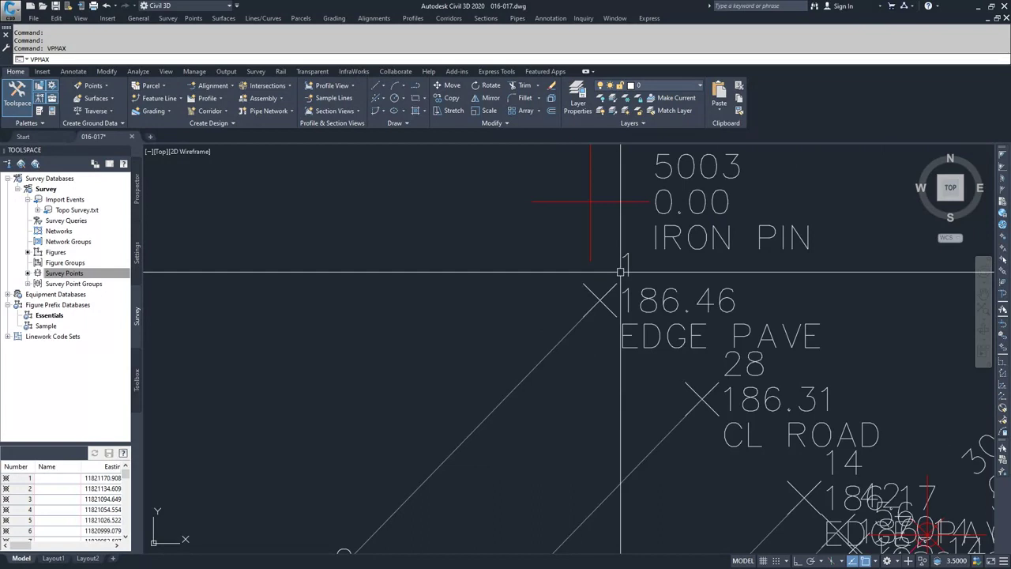
pyautogui.scroll(-4, 621, 271)
pyautogui.moveTo(625, 312)
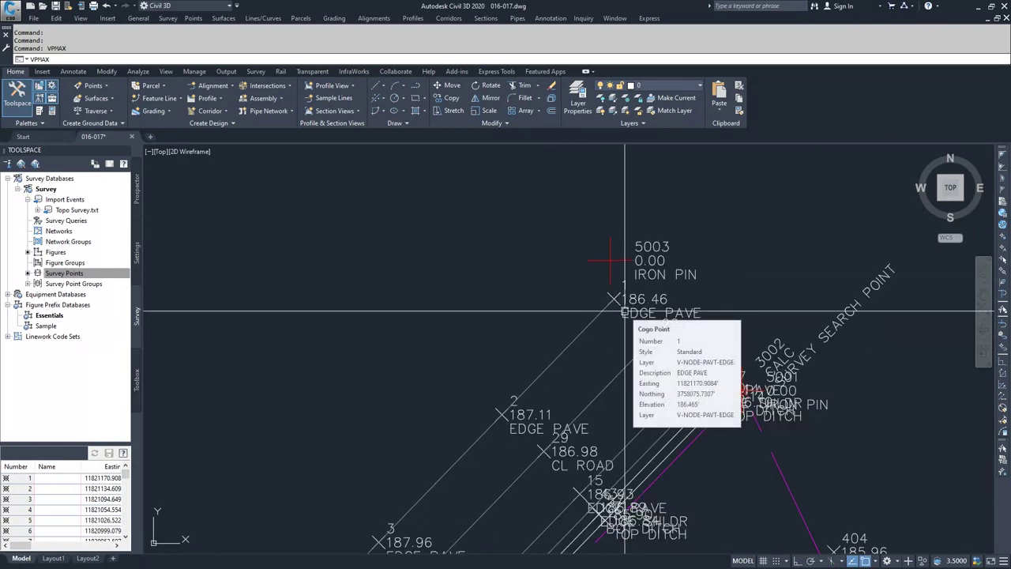